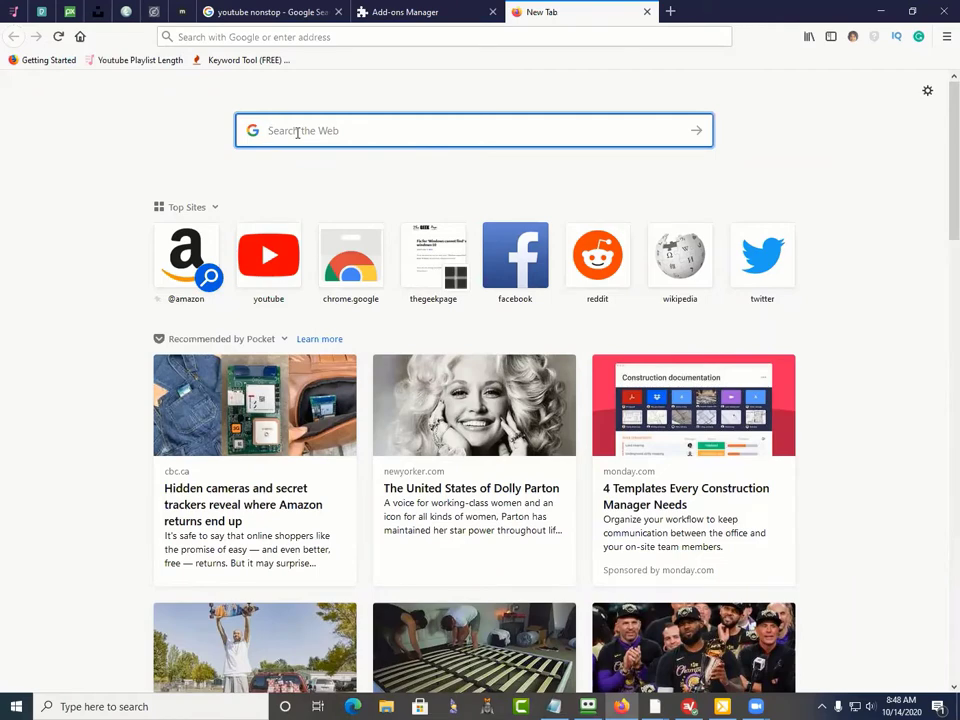
# Step: Search the web for "Youtube Nonstop" and open the YouTube NonStop extension page for Firefox on addons.mozilla.org
pyautogui.write('Youtu')
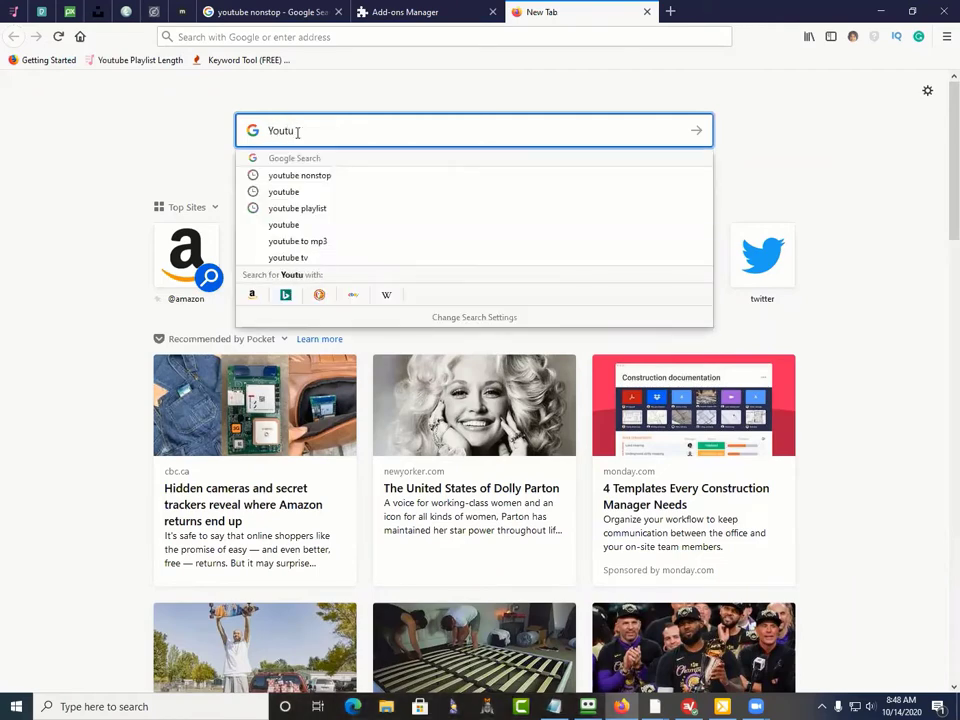
pyautogui.write('be Non')
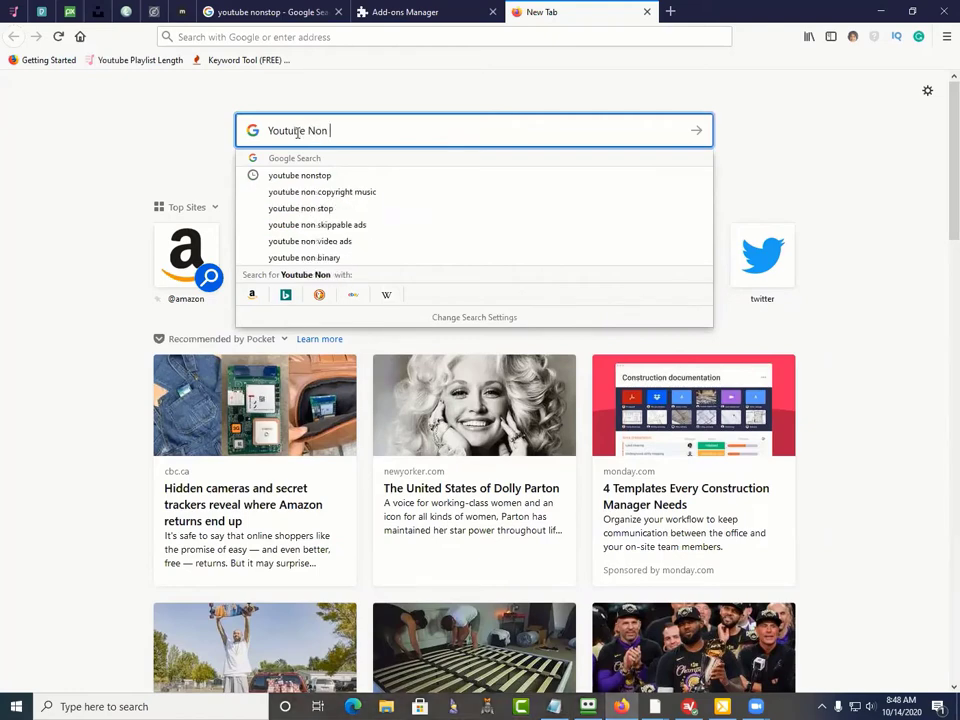
pyautogui.write('stop')
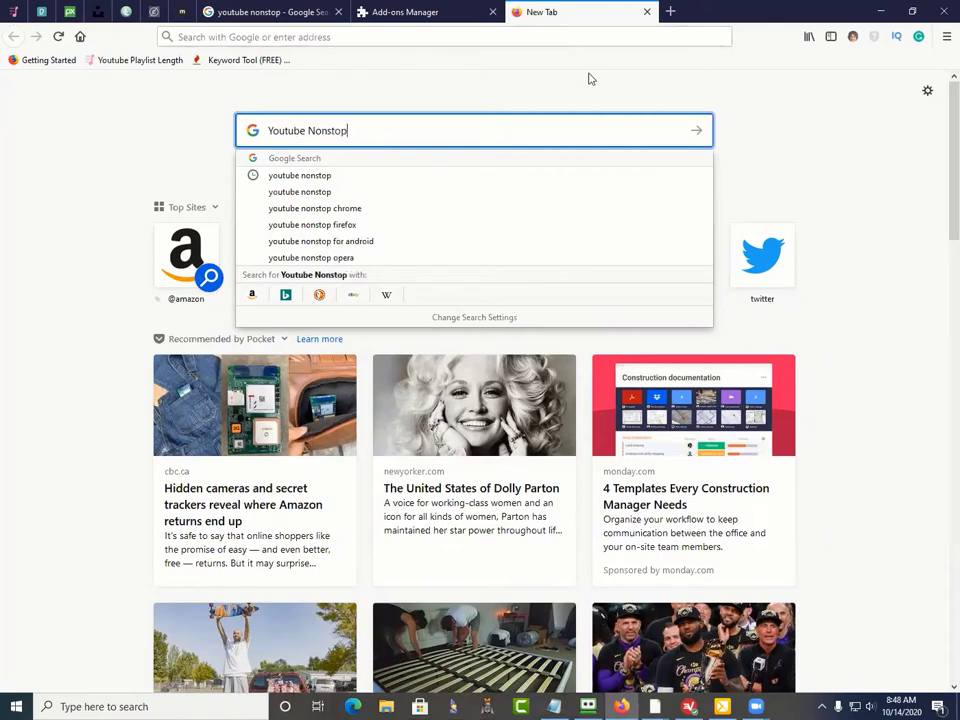
pyautogui.click(700, 134)
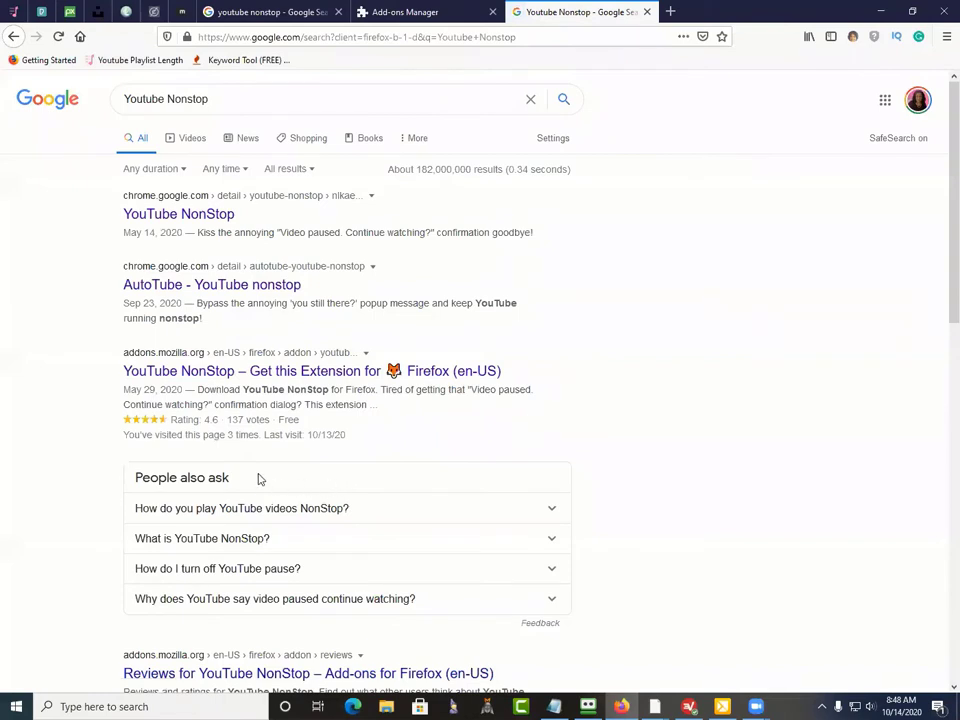
pyautogui.click(307, 376)
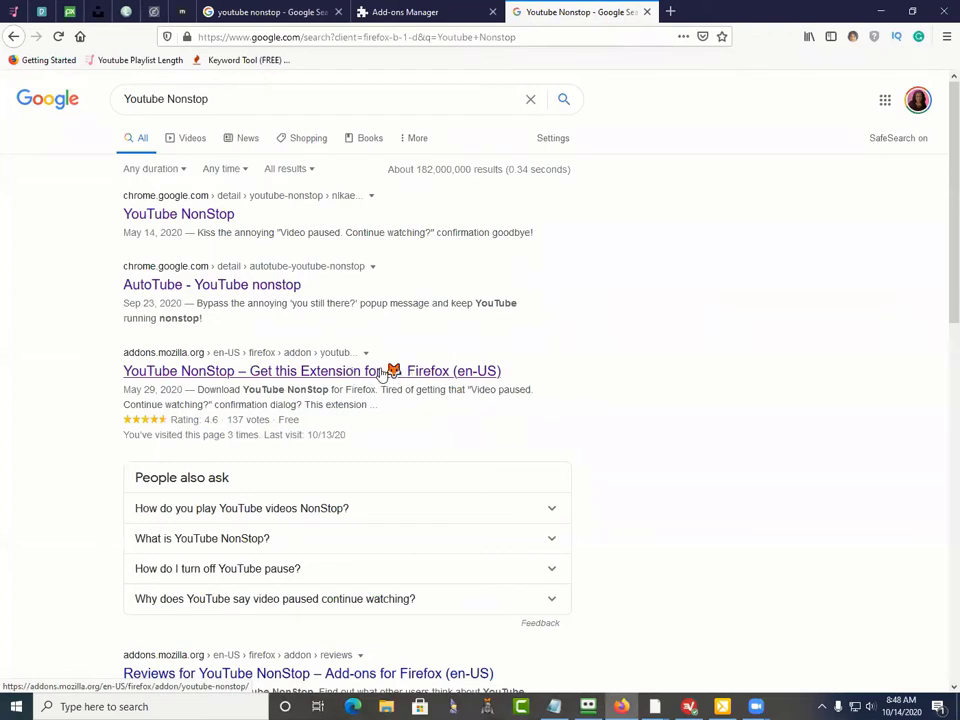
pyautogui.click(340, 372)
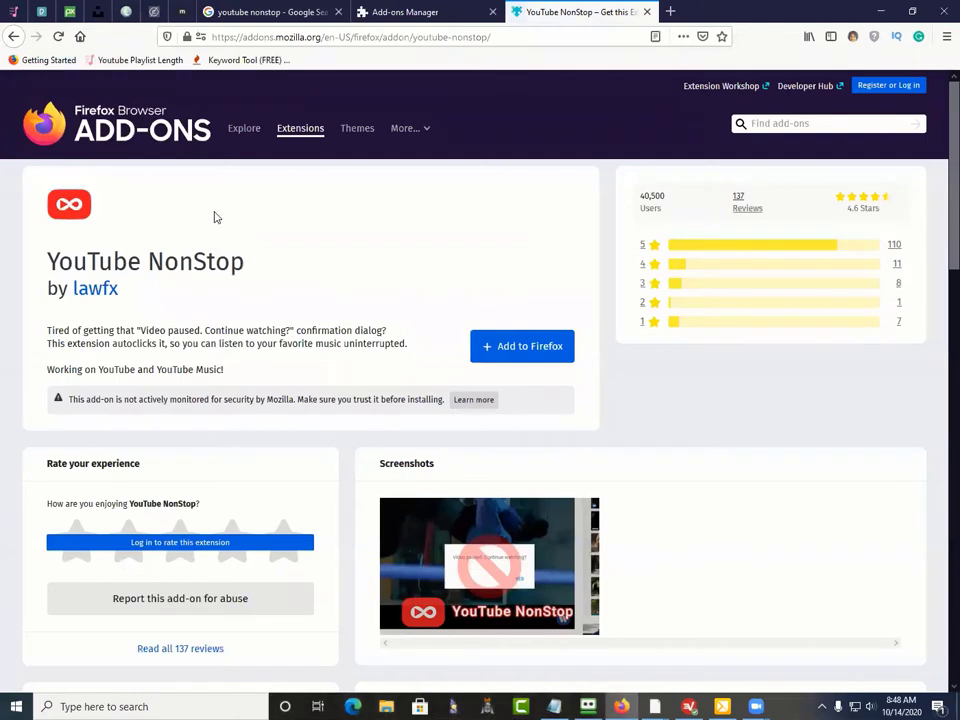
# Step: Add the YouTube NonStop extension to Firefox, granting its requested permissions, and open the add-ons manager
pyautogui.click(540, 352)
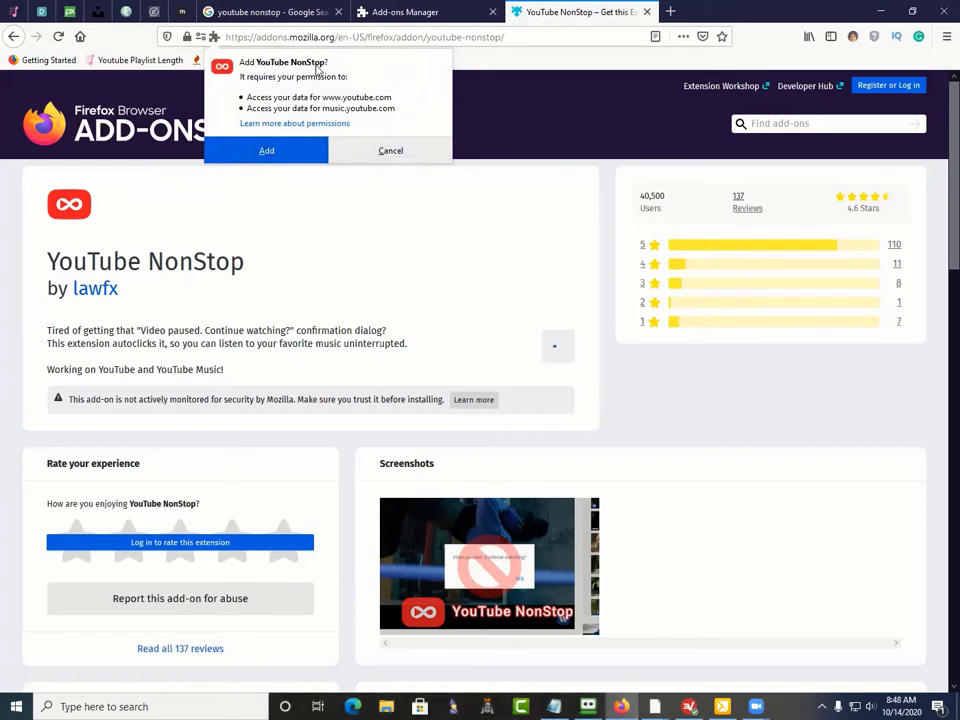
pyautogui.click(267, 151)
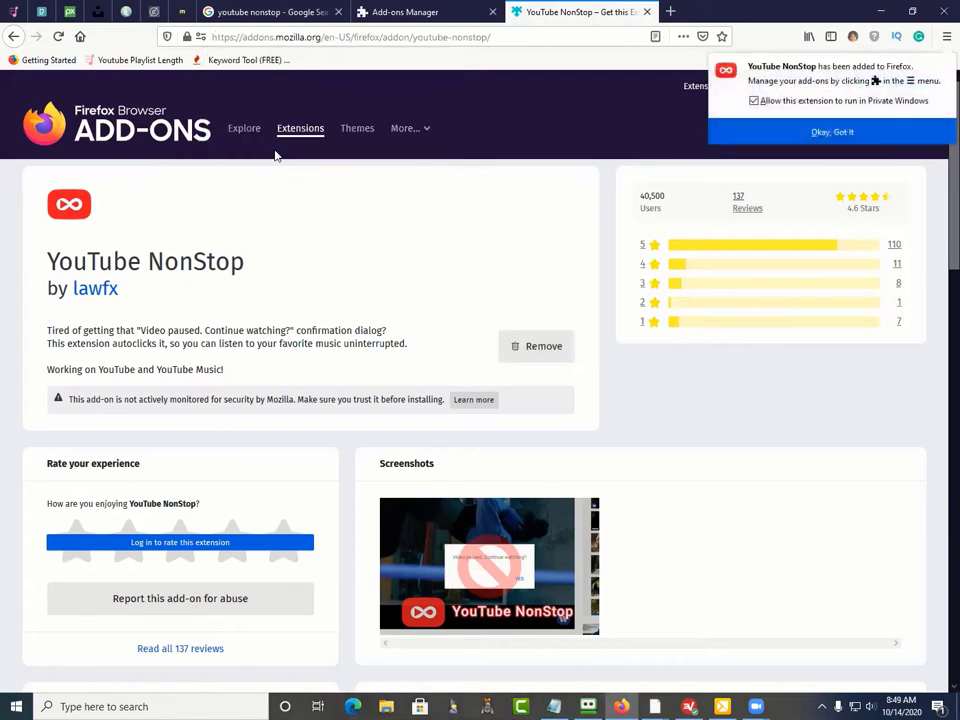
pyautogui.click(826, 134)
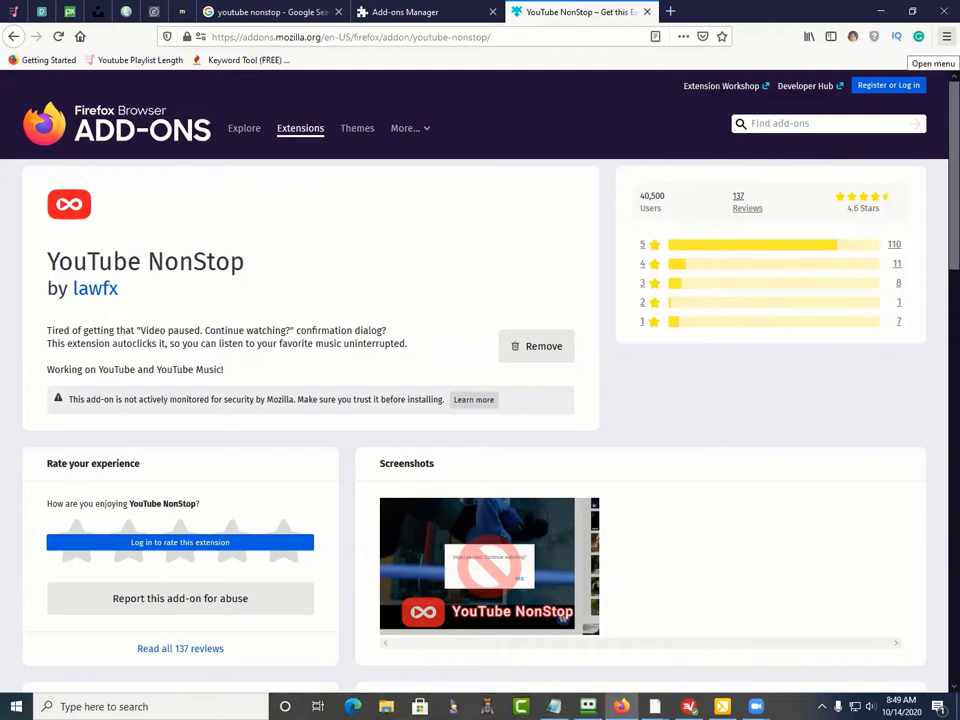
pyautogui.click(946, 36)
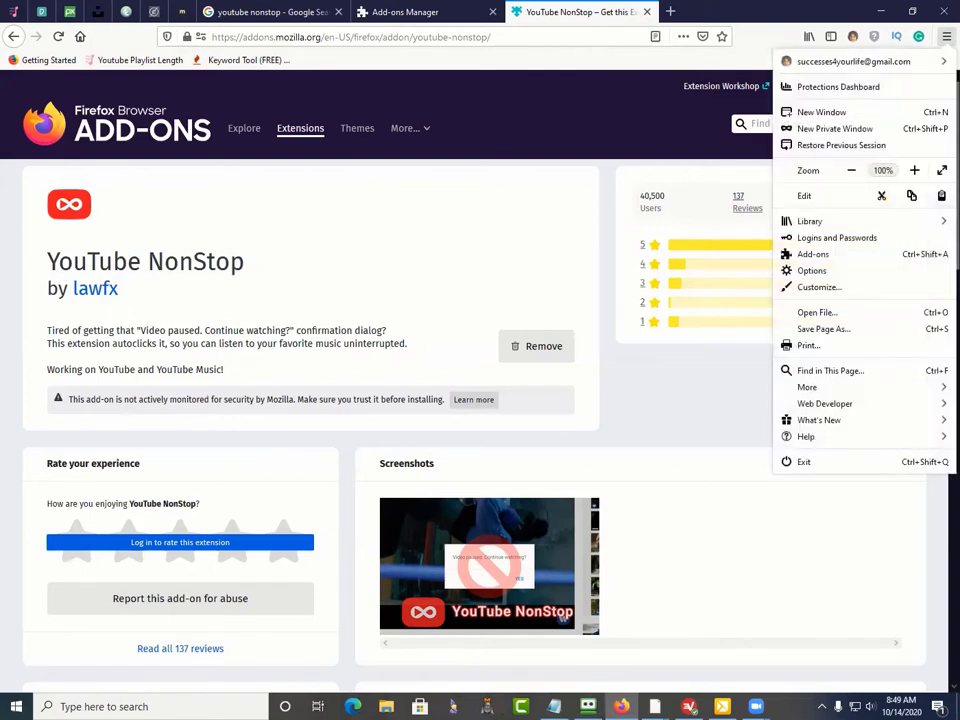
pyautogui.click(814, 261)
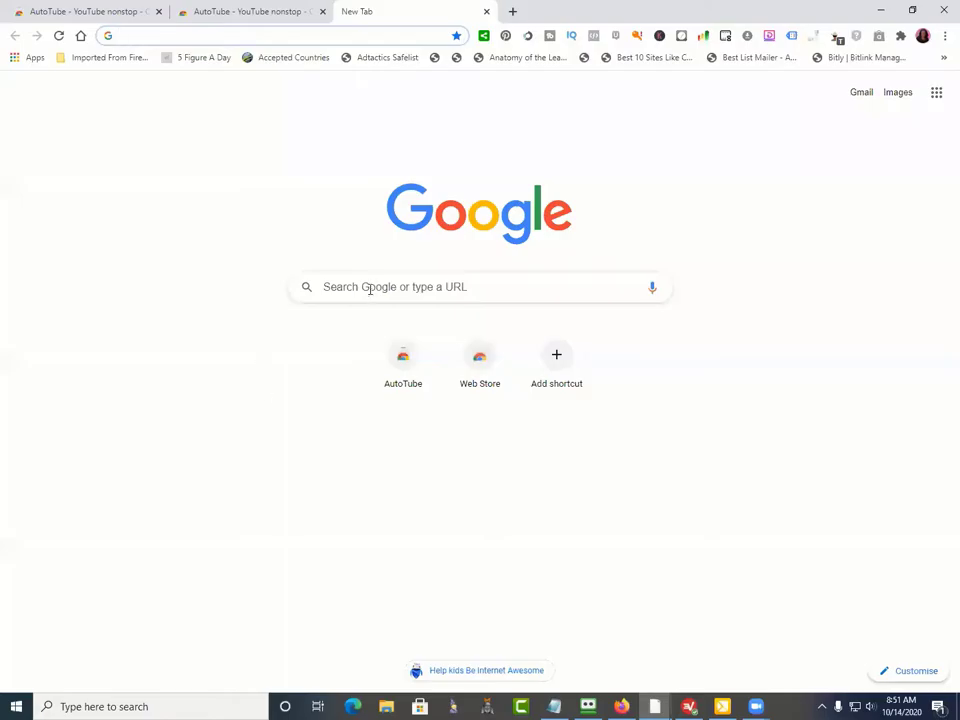
# Step: In Chrome, search Google for "youtube nonstop" and open the YouTube NonStop page in the Chrome Web Store
pyautogui.click(370, 287)
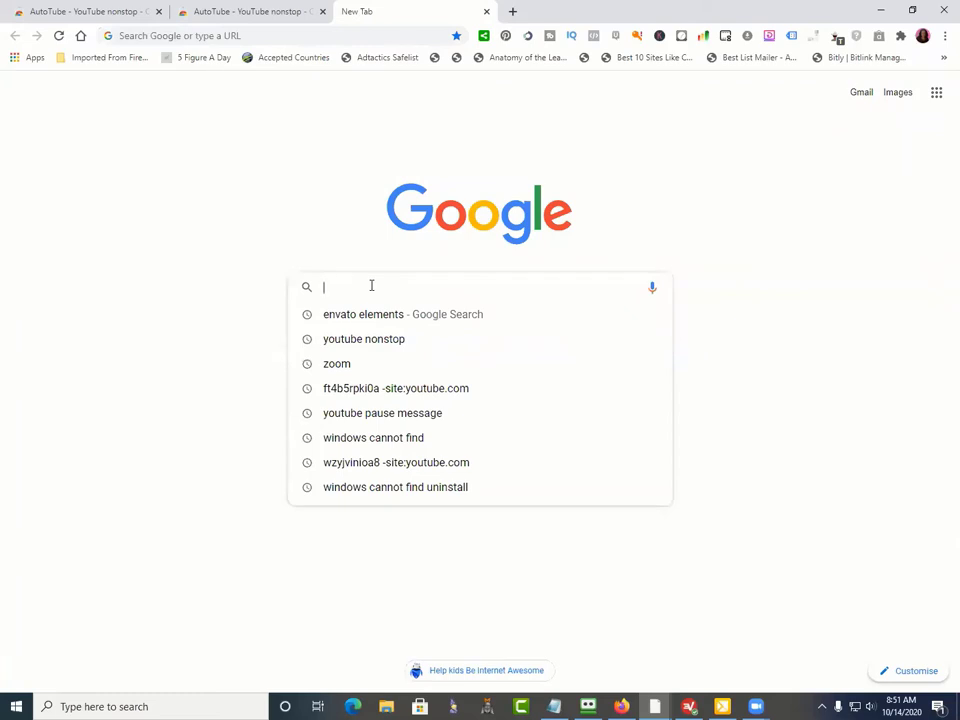
pyautogui.click(356, 342)
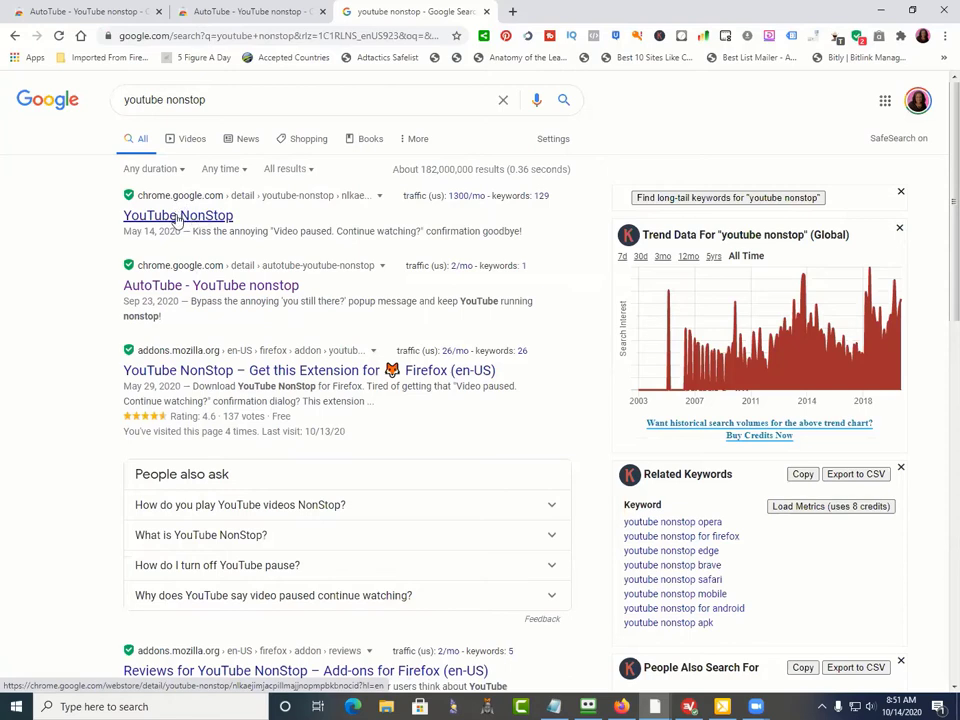
pyautogui.click(228, 228)
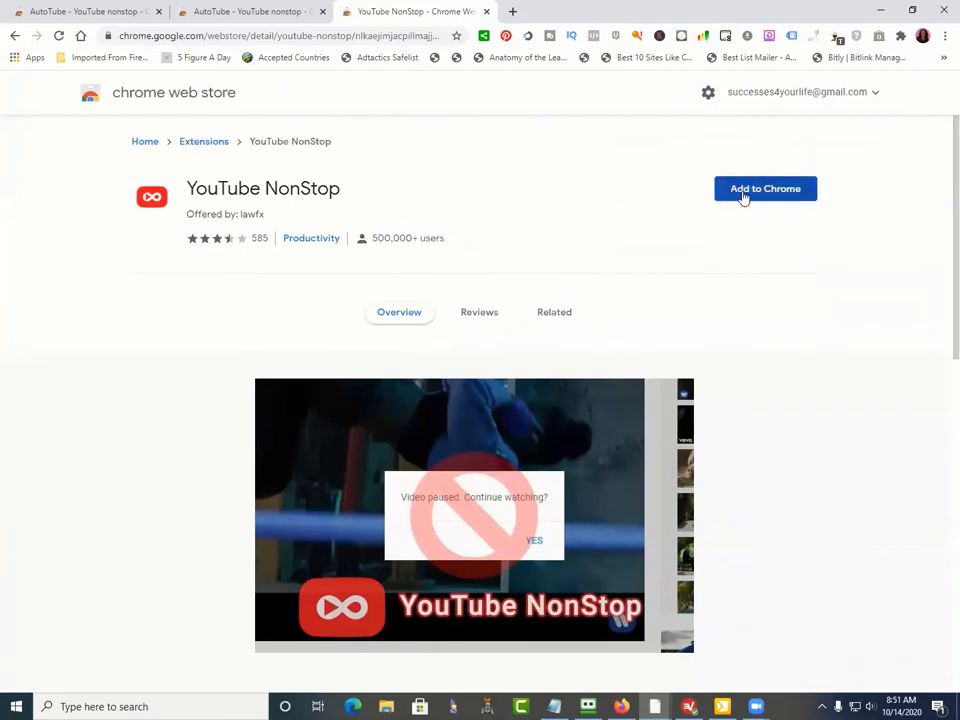
# Step: Add the YouTube NonStop extension to Chrome and dismiss the installation notice
pyautogui.click(808, 192)
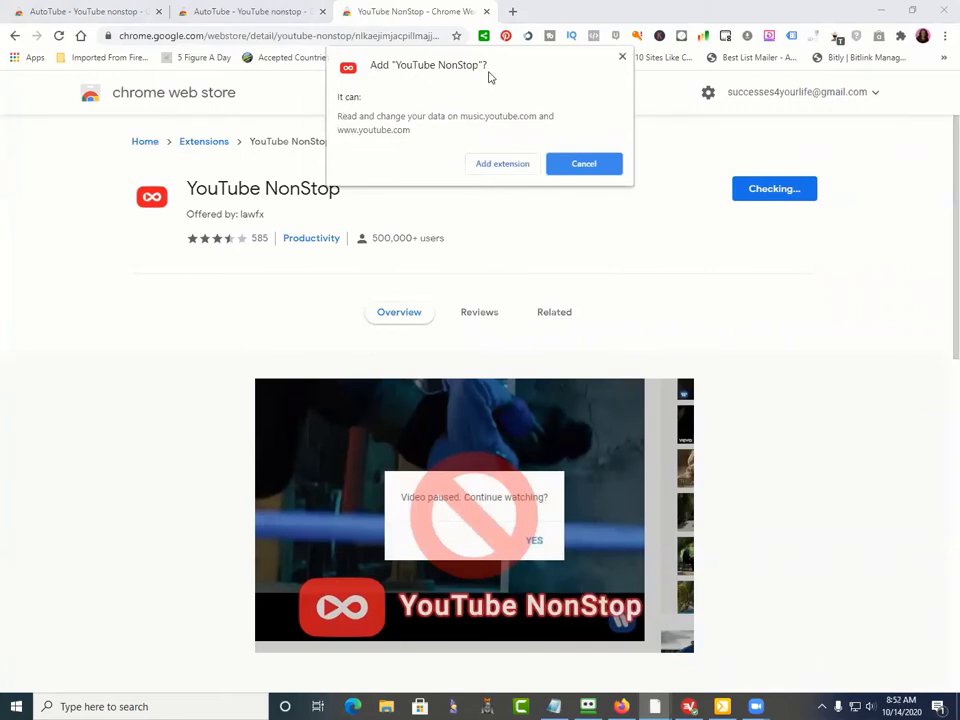
pyautogui.click(495, 164)
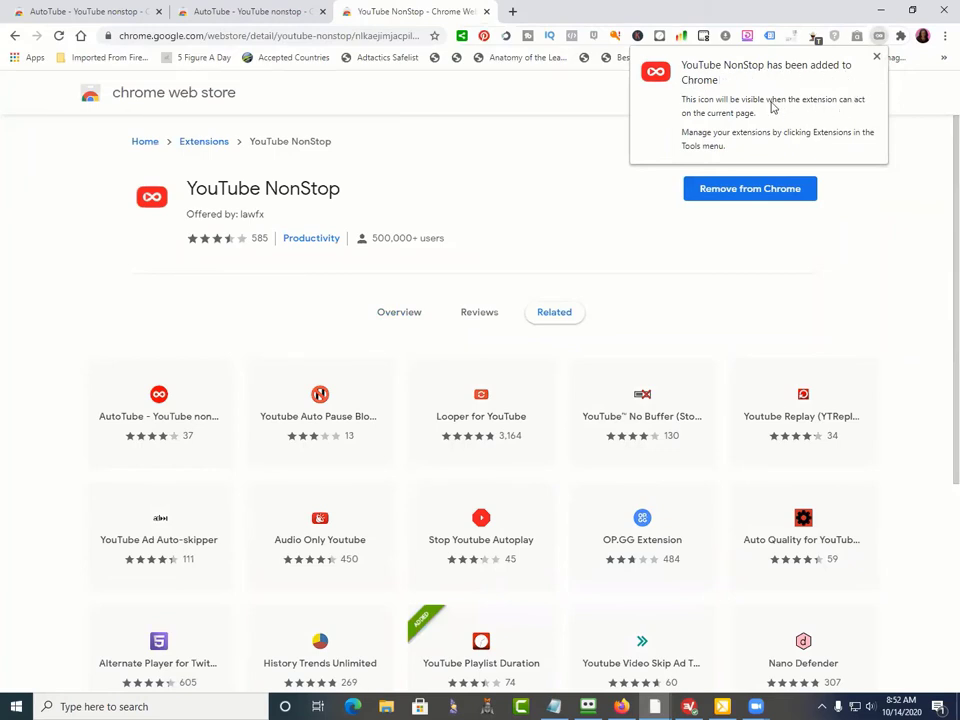
pyautogui.click(877, 59)
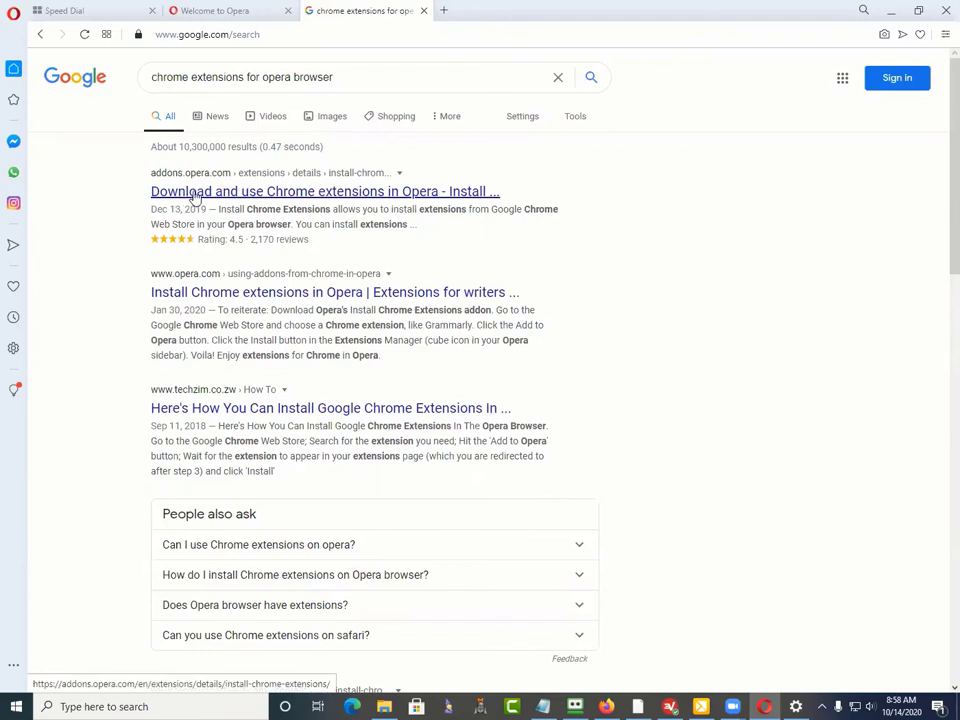
# Step: In Opera, open the Install Chrome Extensions add-on page from the search results and add it to the browser
pyautogui.click(316, 195)
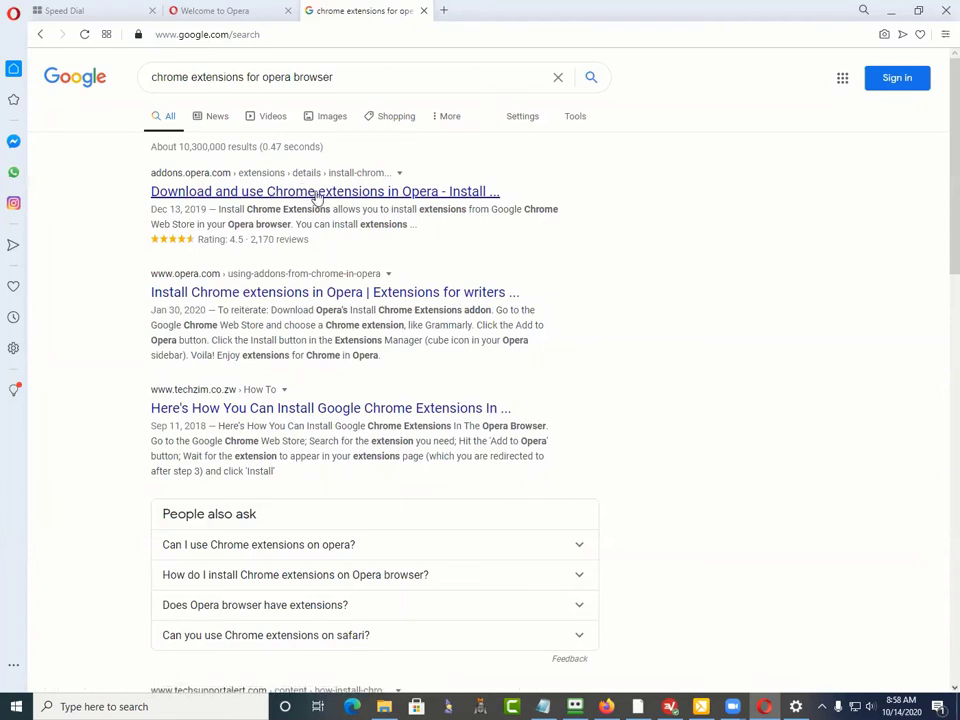
pyautogui.click(392, 199)
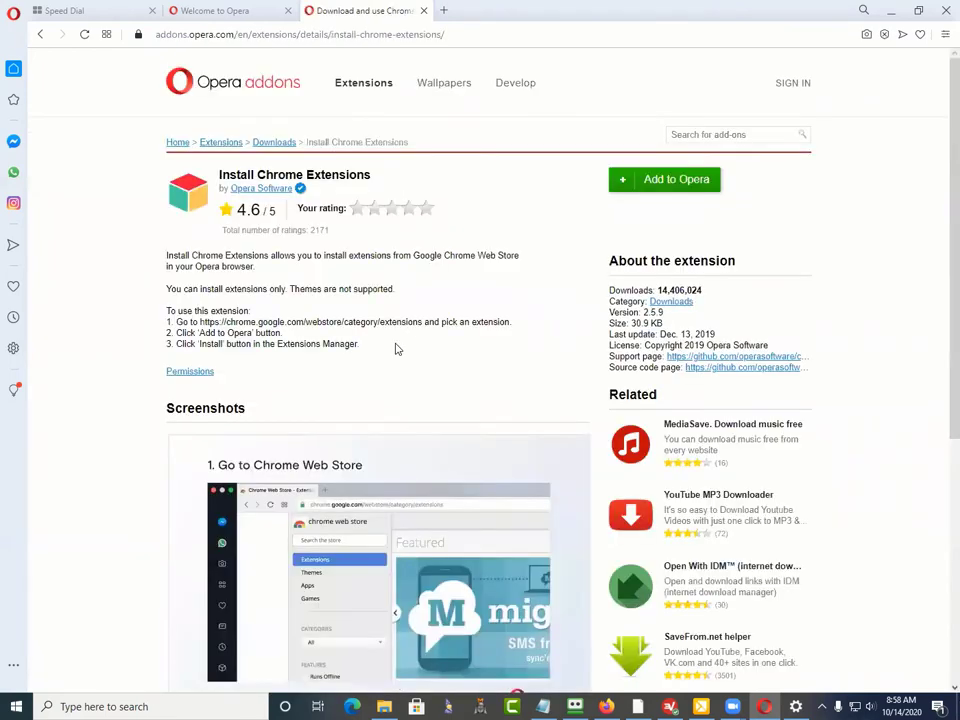
pyautogui.click(664, 183)
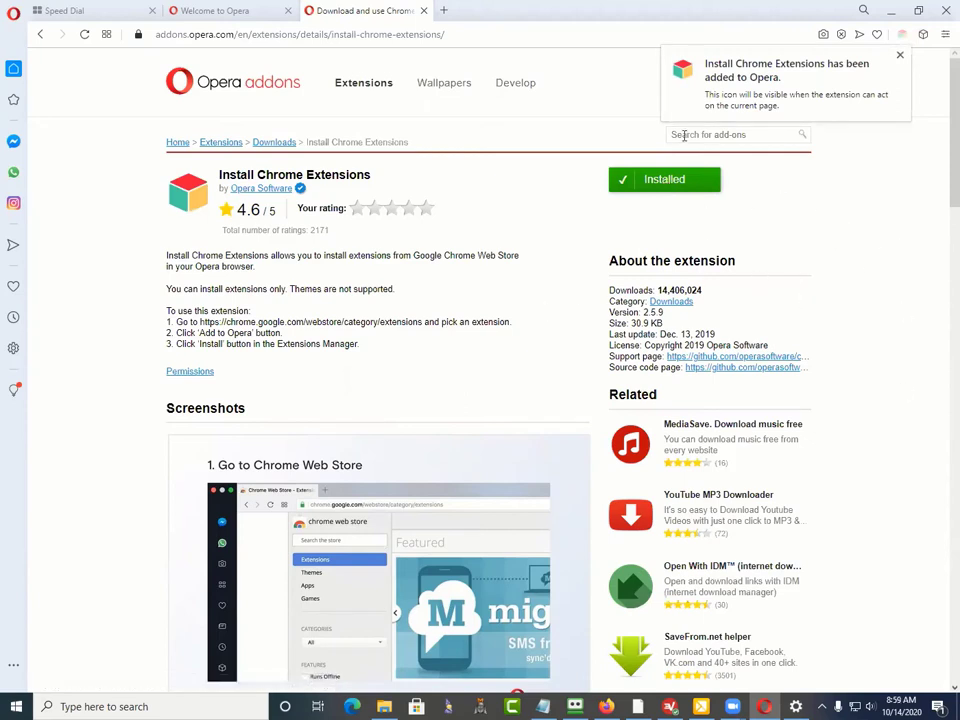
pyautogui.click(900, 57)
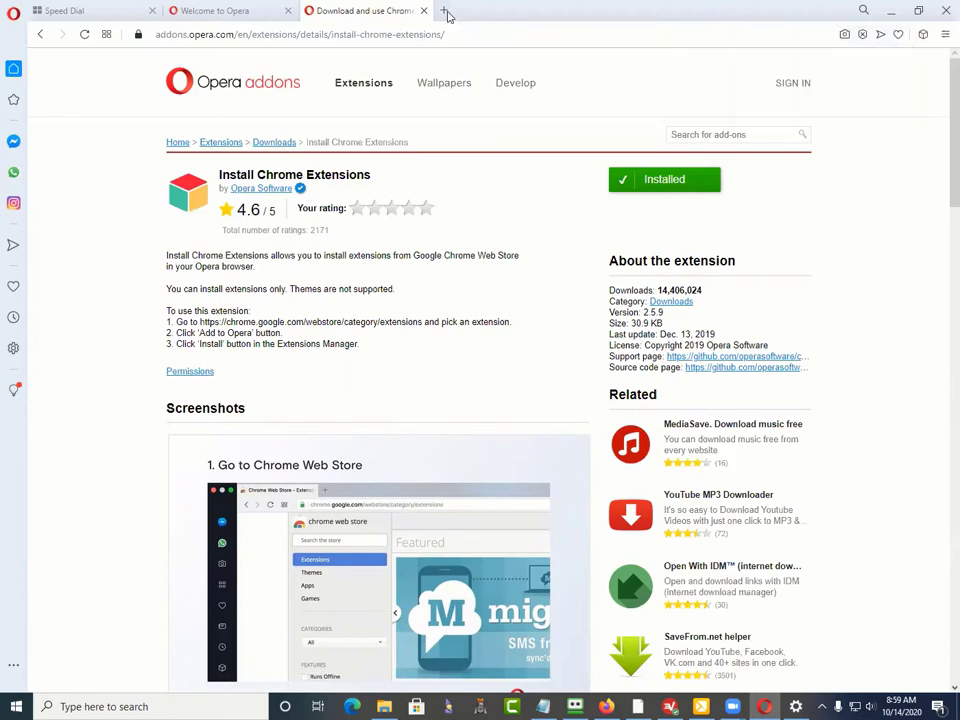
# Step: In a new tab, search for "youtube nonstop chrome" and open the AutoTube - YouTube nonstop page in the Chrome Web Store
pyautogui.click(445, 11)
pyautogui.click(334, 102)
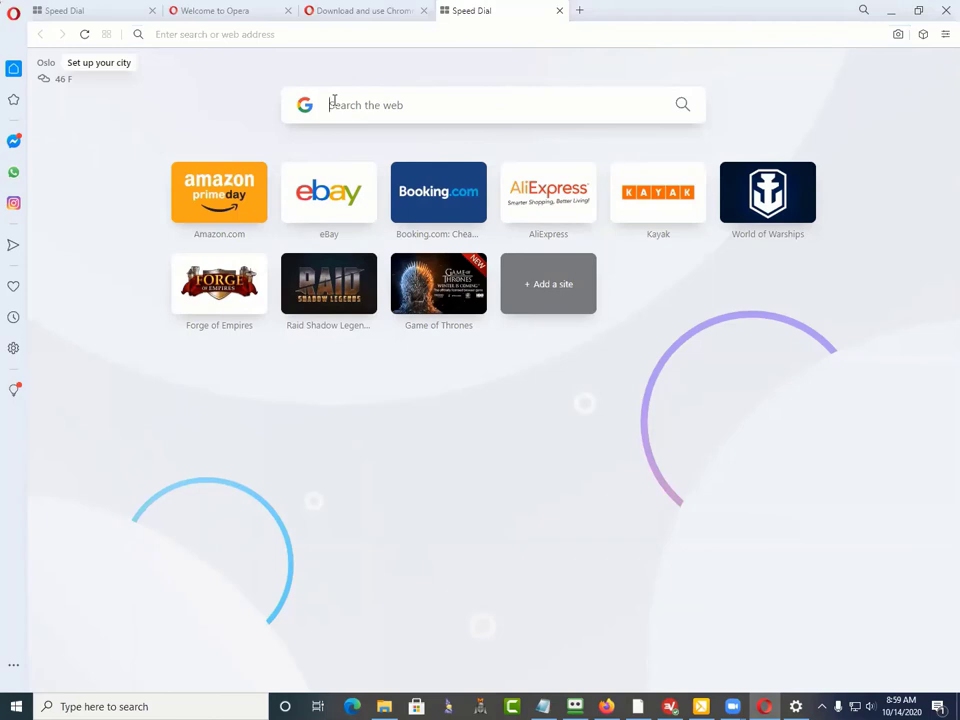
pyautogui.write('Yout')
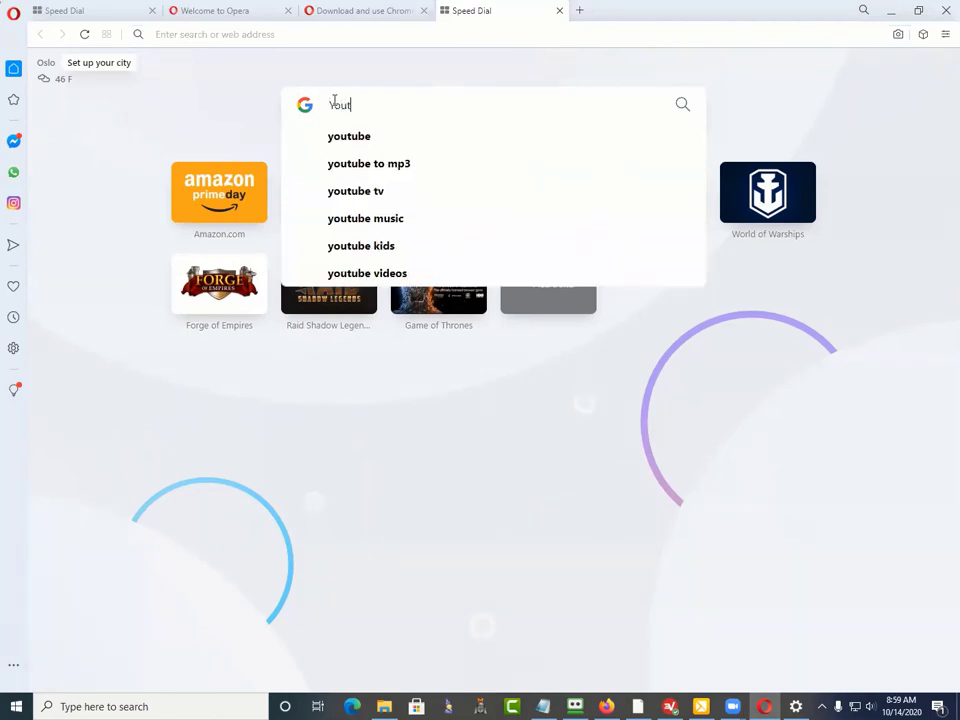
pyautogui.write('ube')
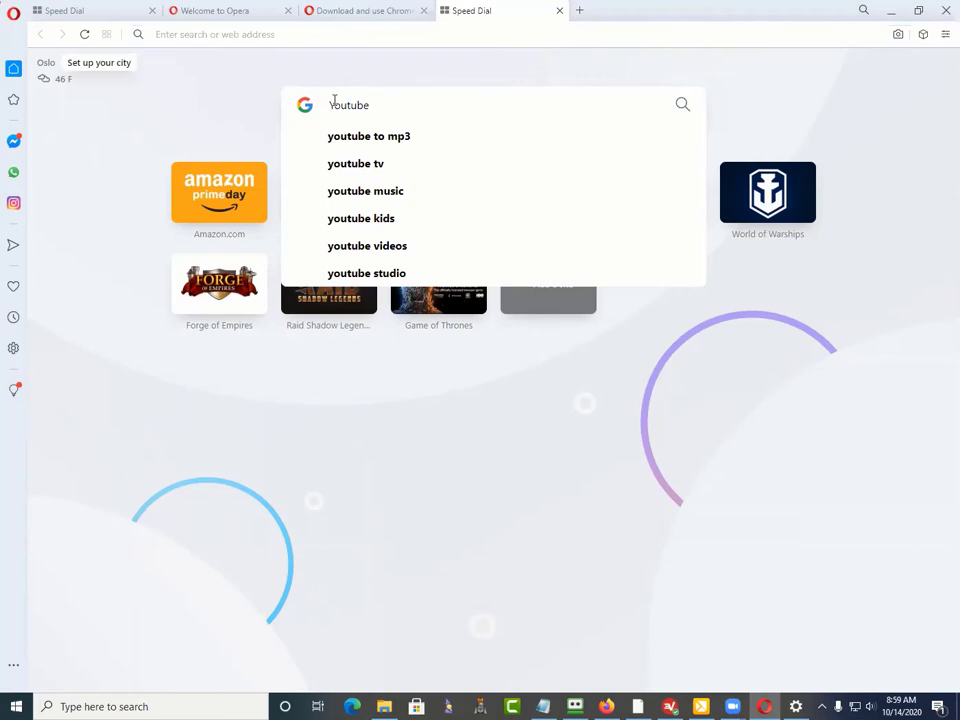
pyautogui.write('nonst')
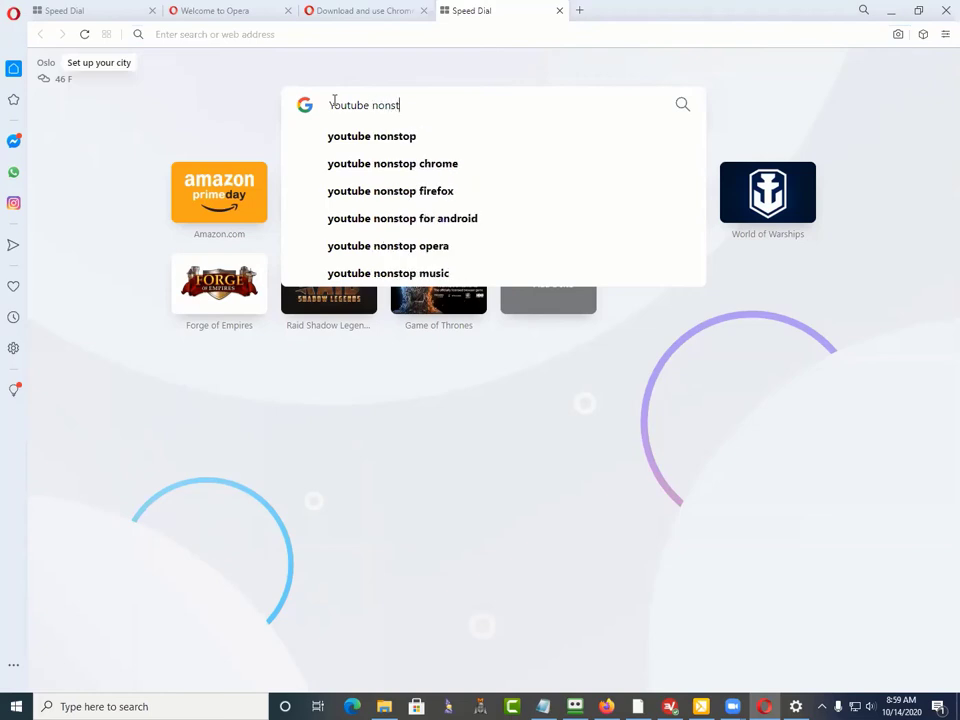
pyautogui.write('op')
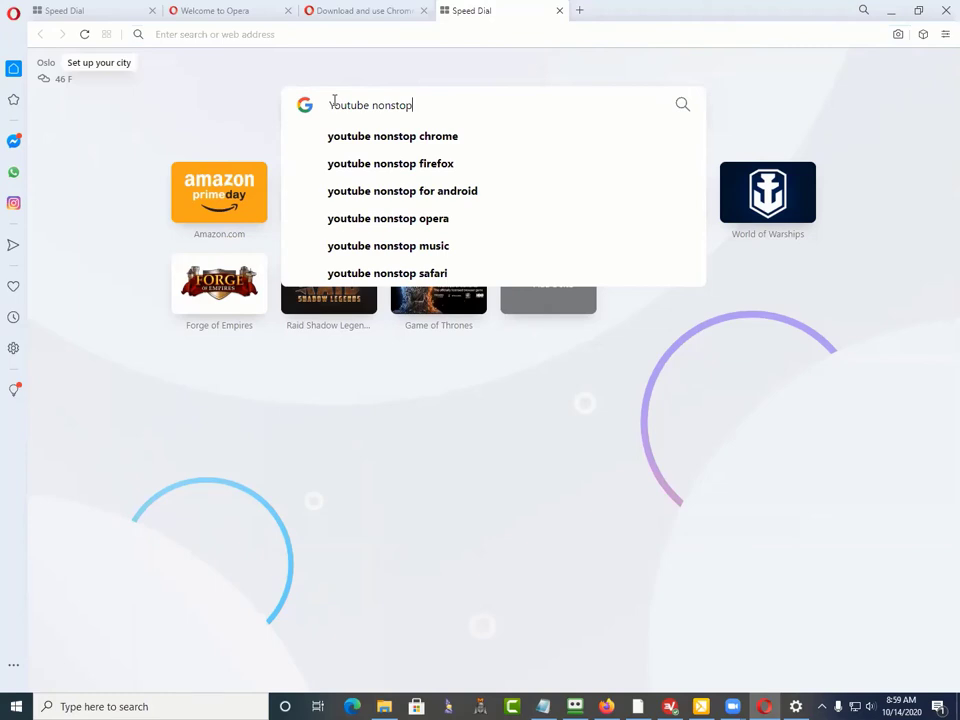
pyautogui.click(396, 146)
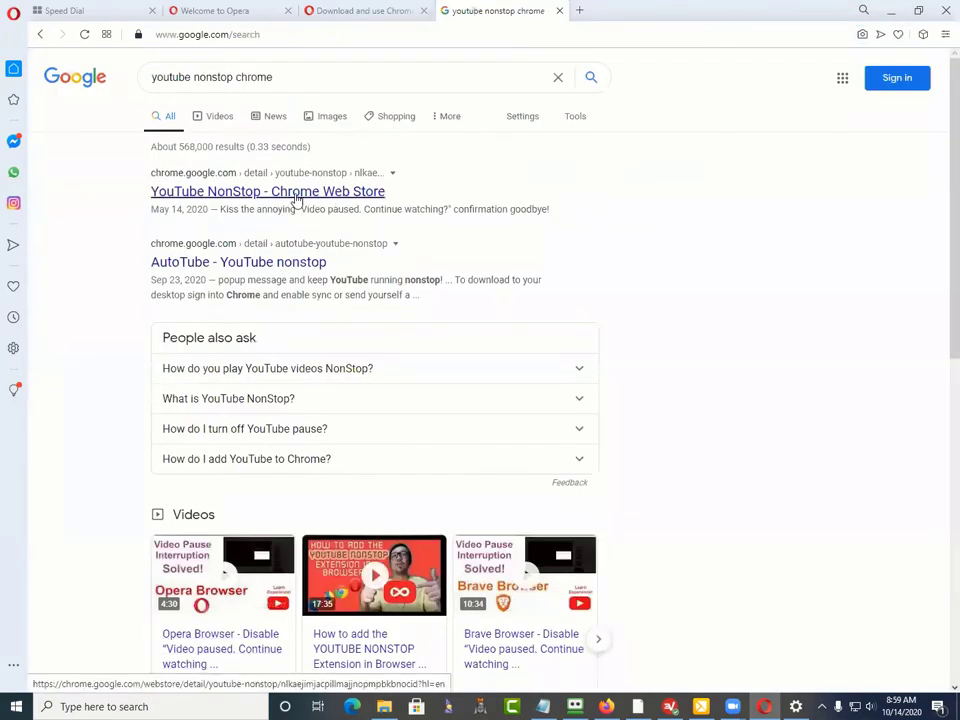
pyautogui.click(270, 263)
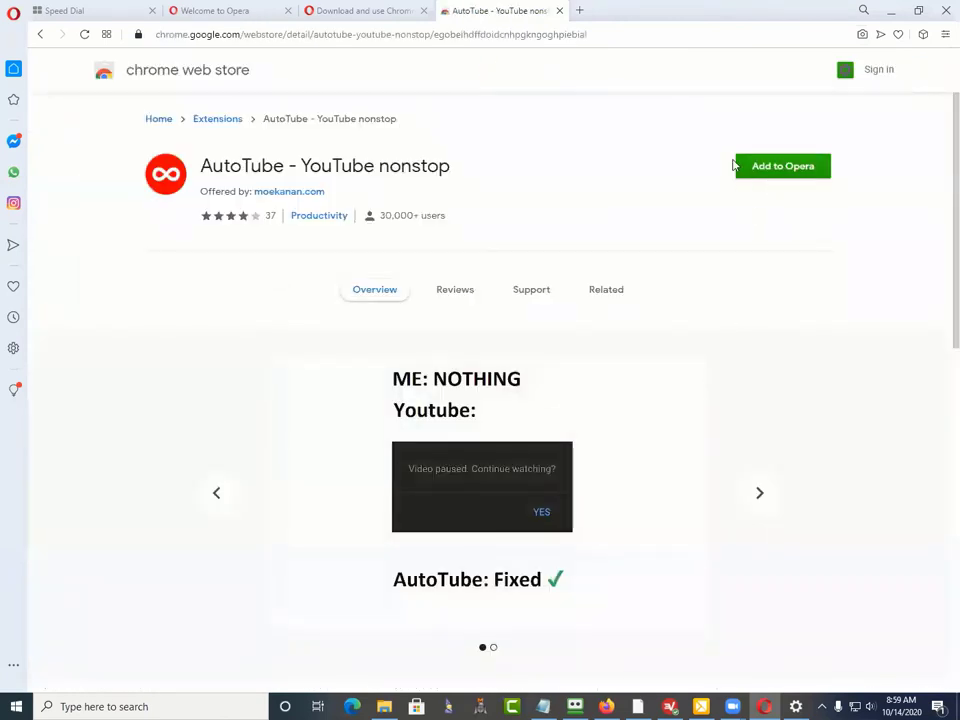
# Step: Add AutoTube - YouTube nonstop to Opera and accept the compatibility notice to reach its extensions manager page
pyautogui.click(791, 170)
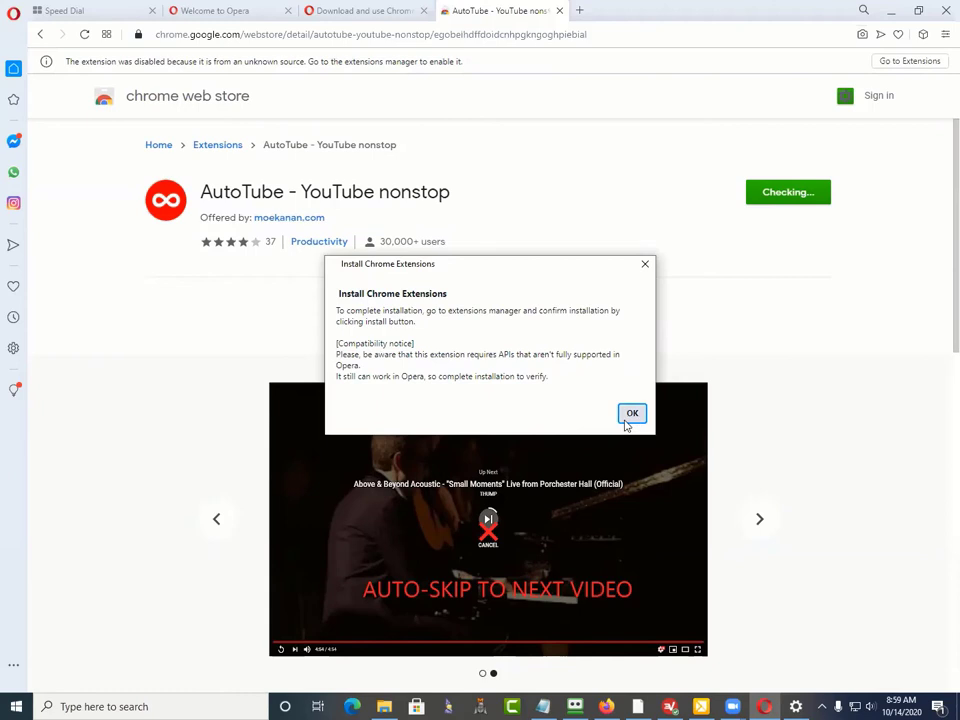
pyautogui.click(630, 414)
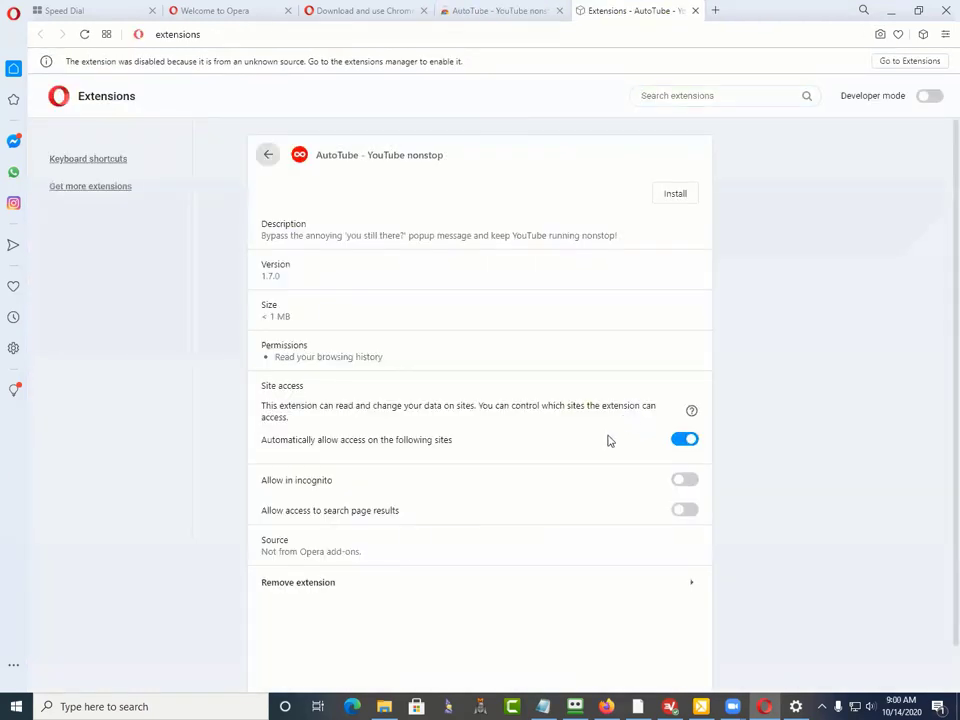